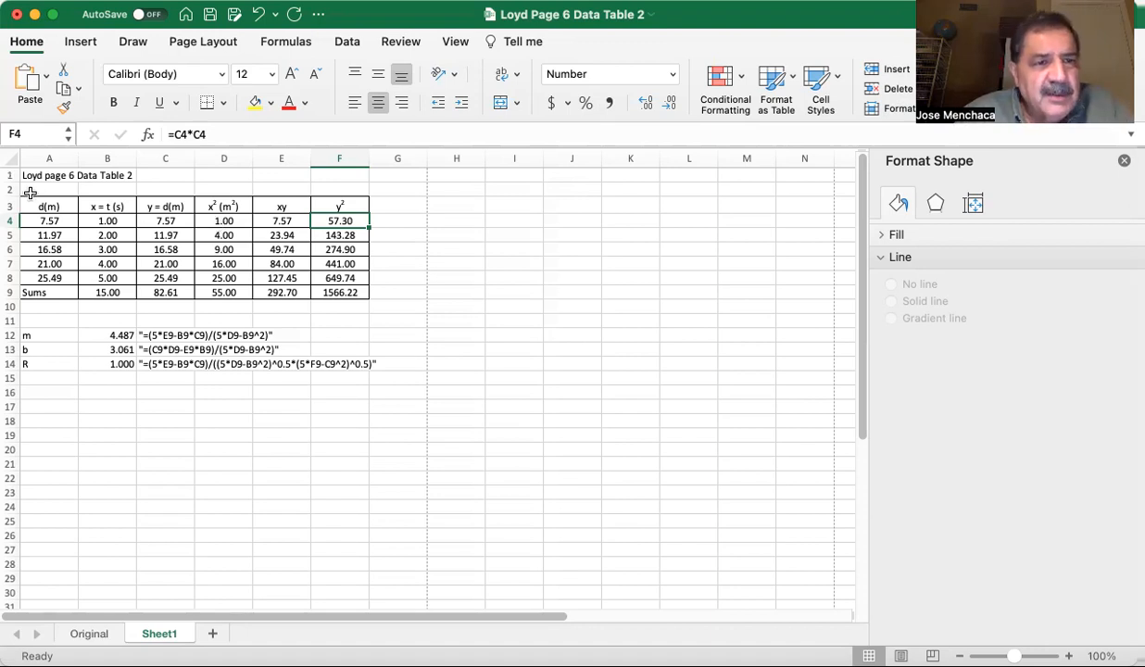
Step: Select the x = t (s) and y = d(m) columns with their headers and five data rows, range B3:C8
drag(33, 203, 108, 280)
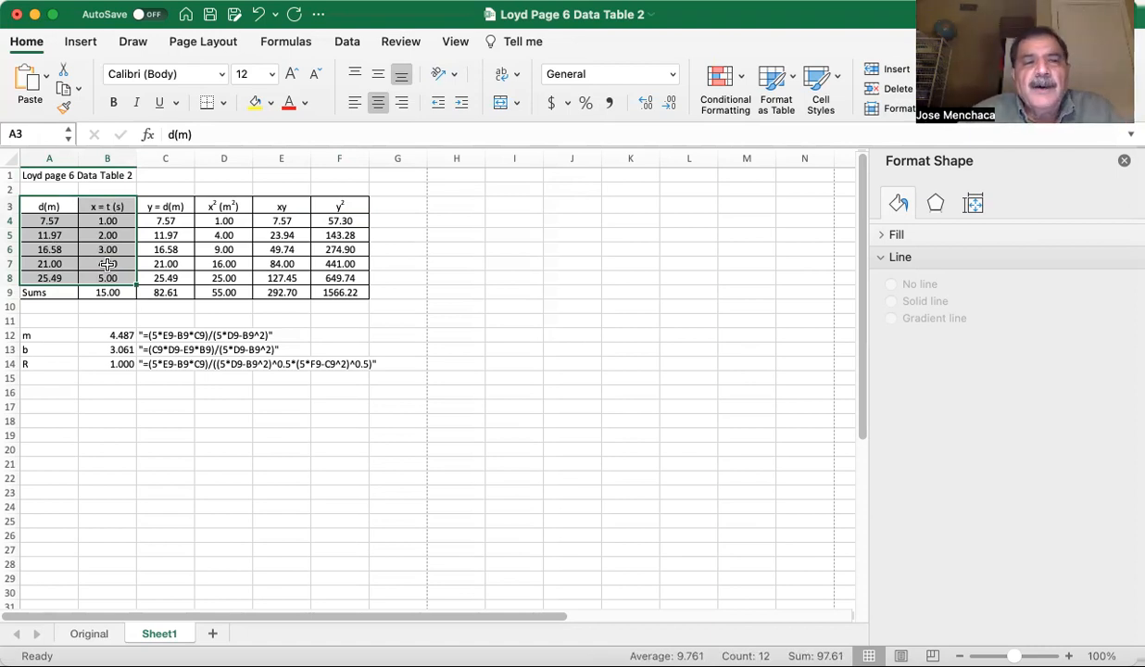
click(175, 186)
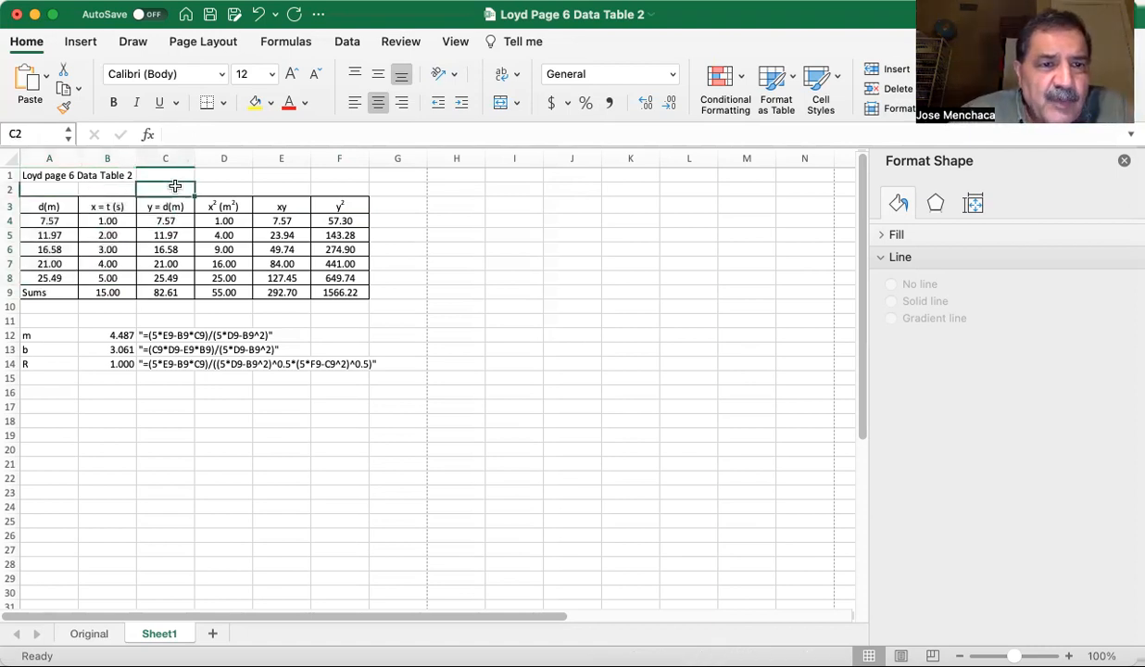
click(110, 207)
key(shift+Down)
key(shift+Down)
key(shift+Down)
key(shift+Down)
key(shift+Down)
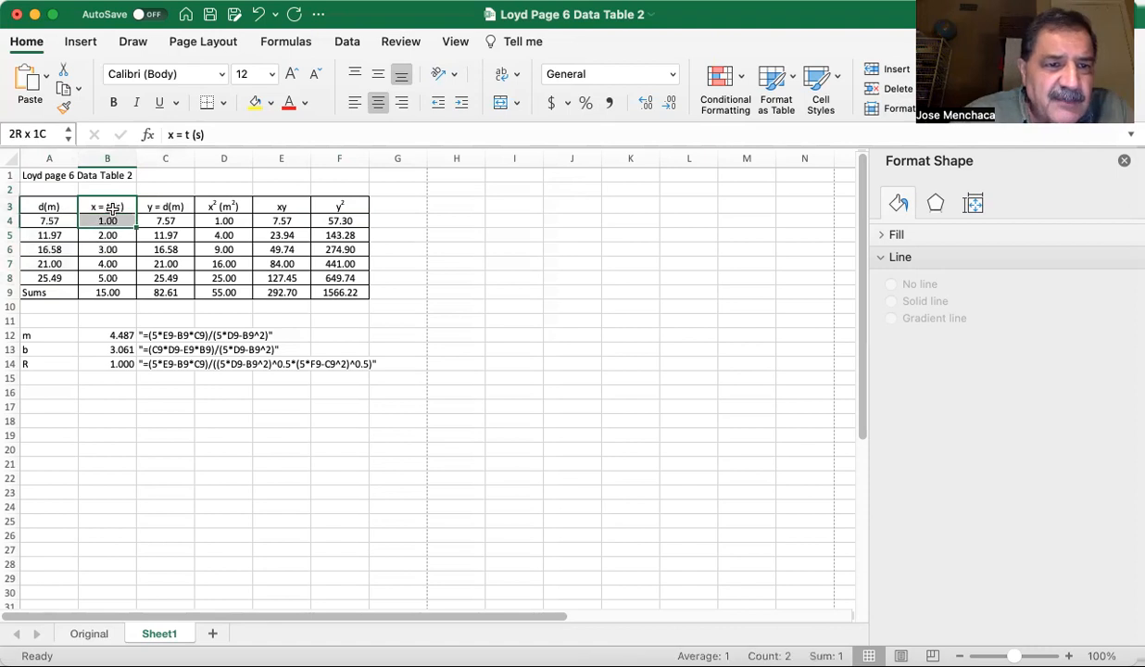
key(shift+Right)
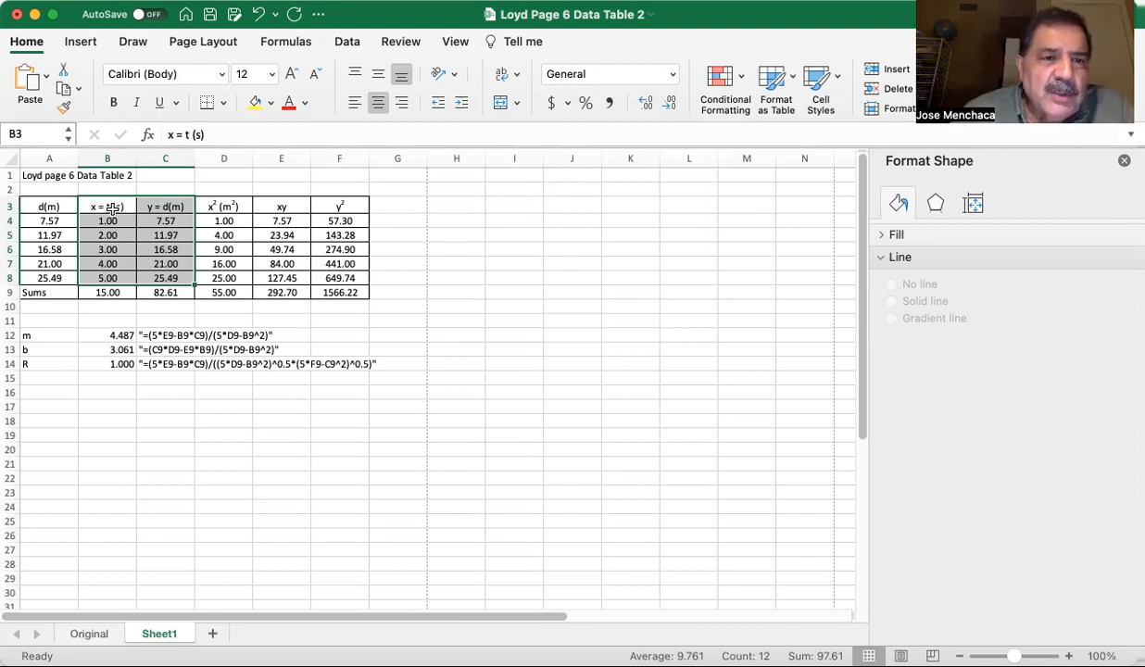
right_click(111, 209)
key(Escape)
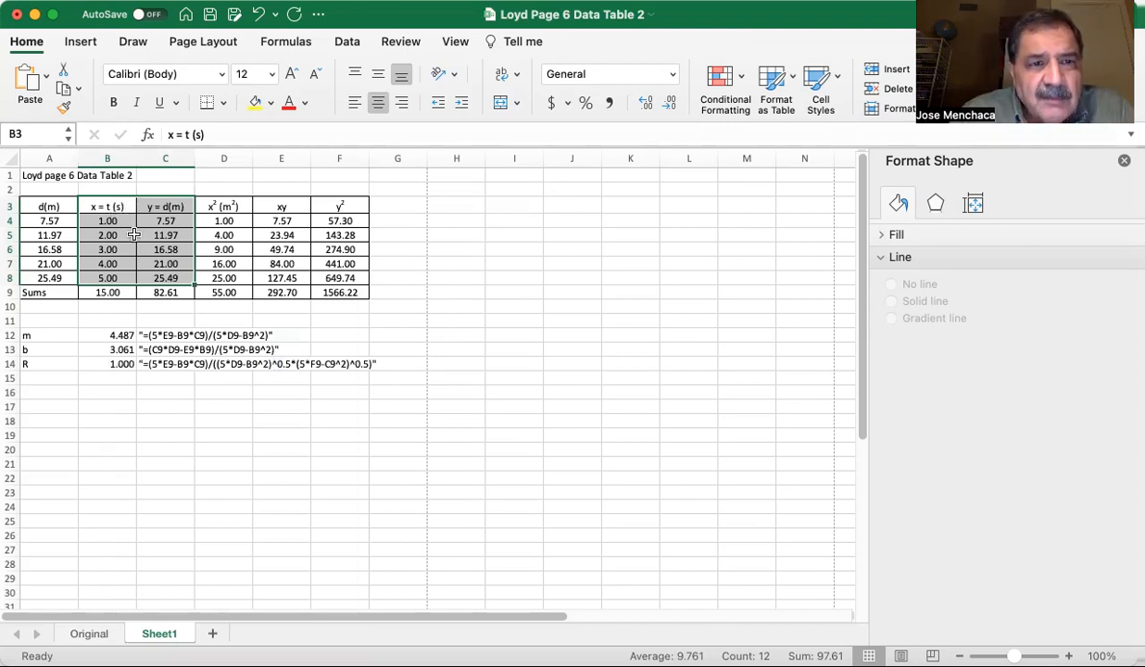
right_click(132, 233)
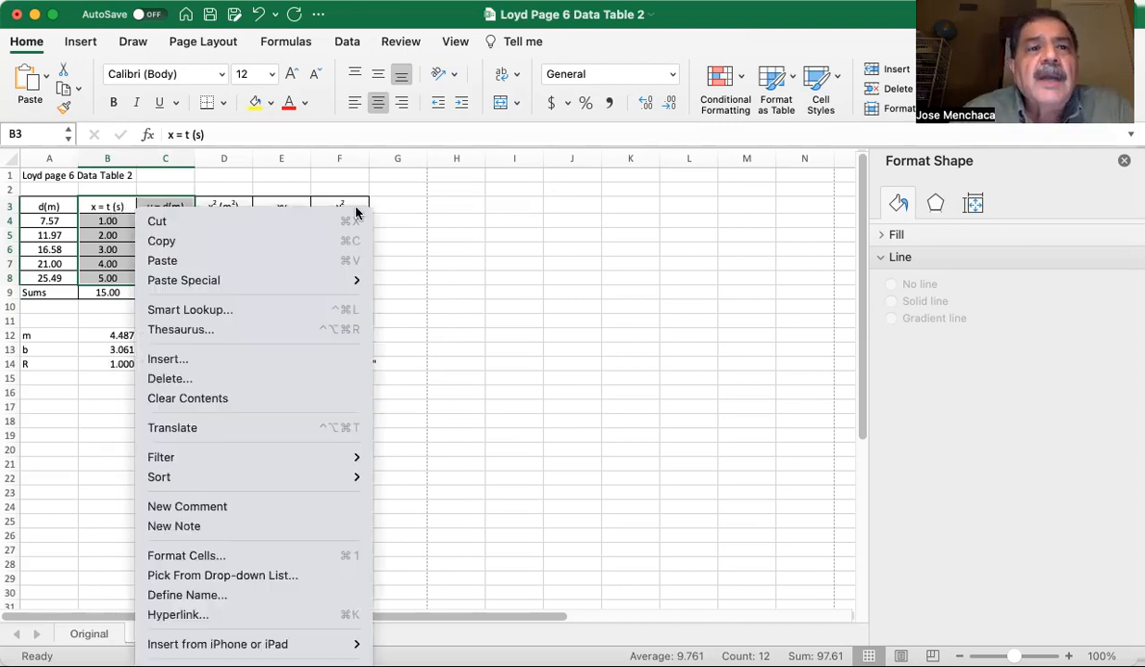
click(419, 251)
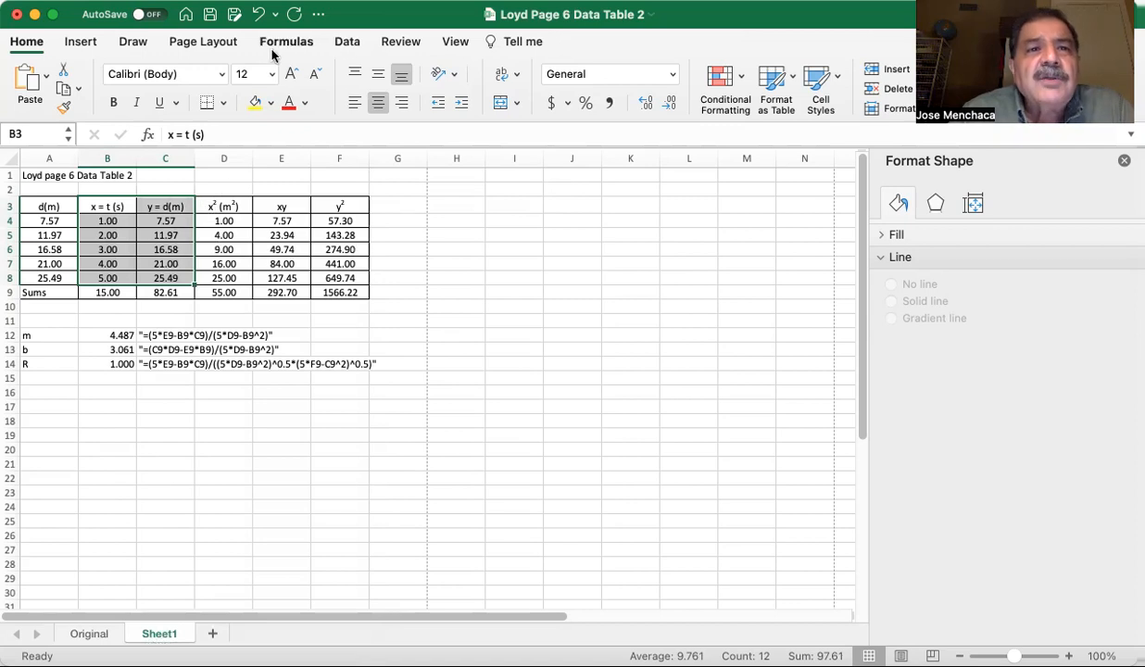
Step: Insert a markers-only scatter chart of the selected time and distance data and place it beside the data table
click(79, 43)
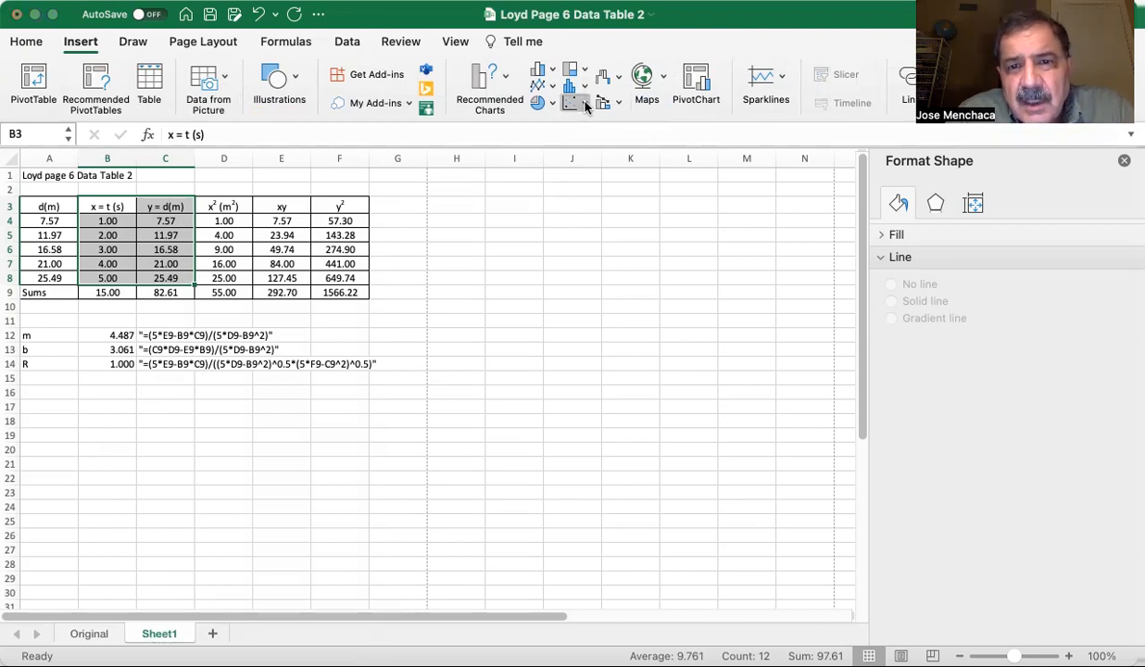
click(594, 168)
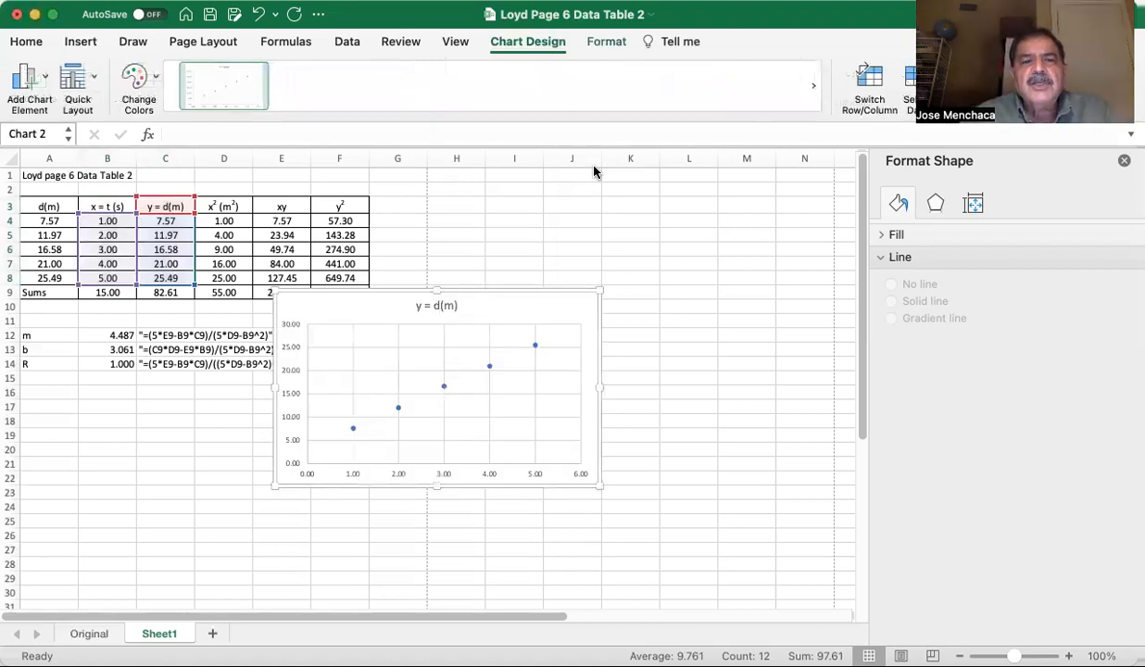
drag(578, 296, 707, 217)
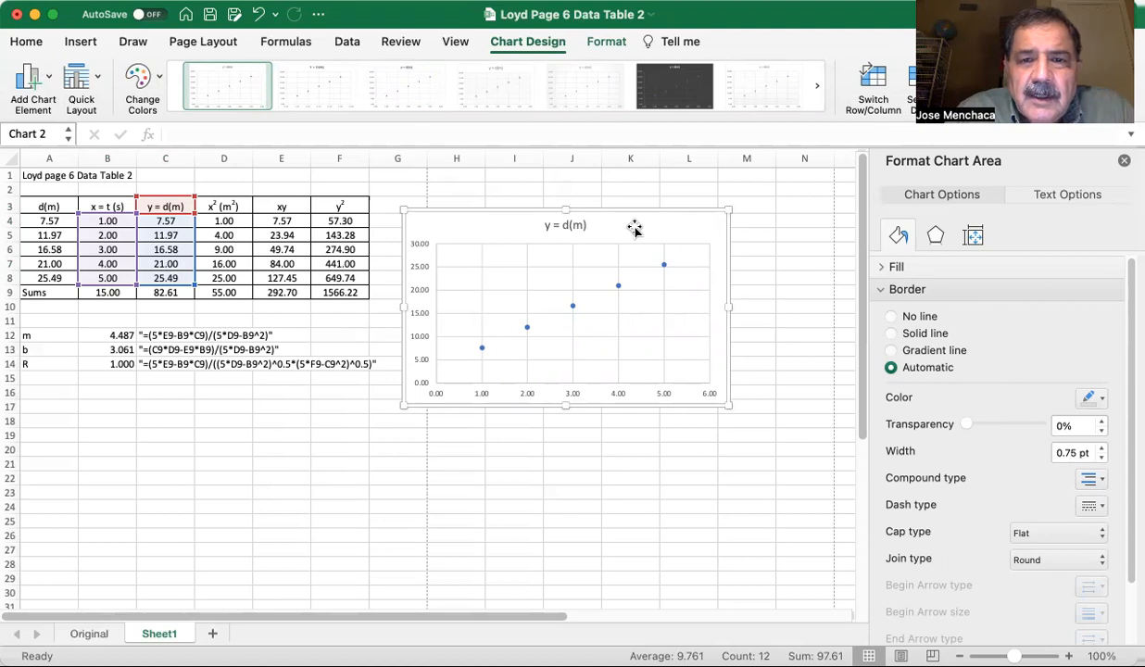
right_click(635, 228)
click(612, 228)
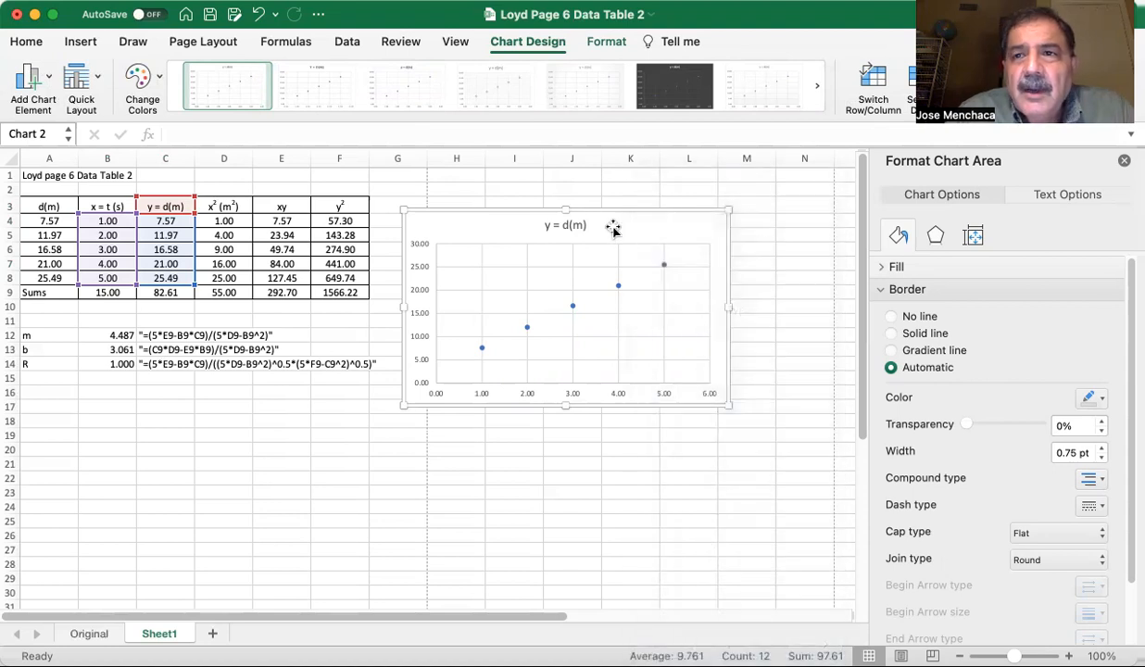
click(24, 42)
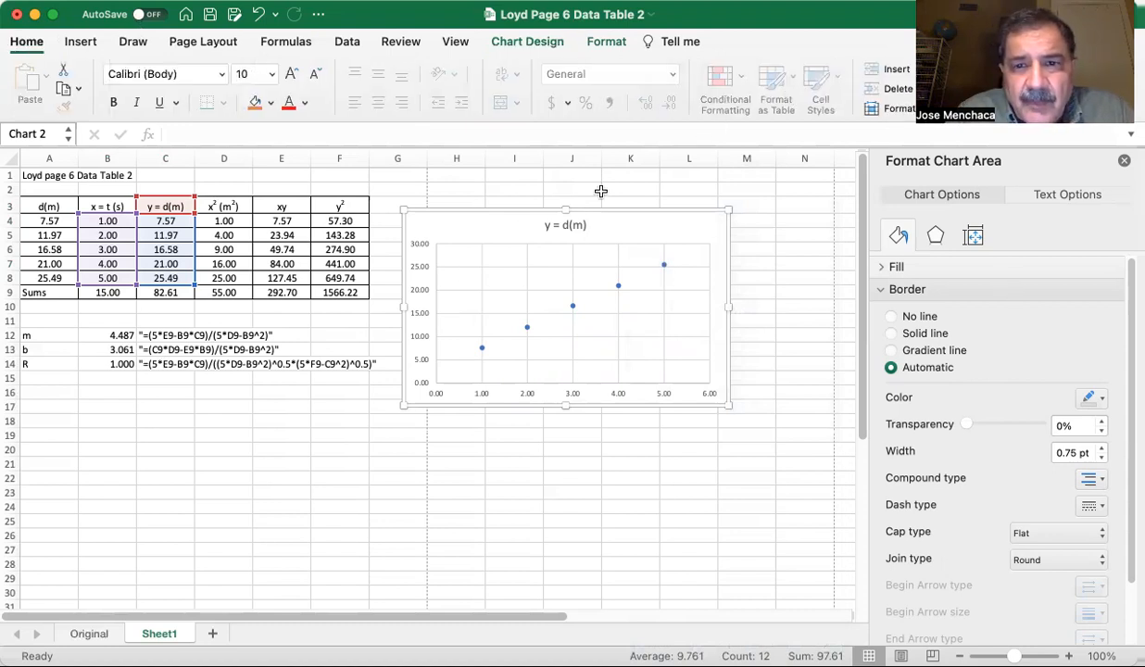
click(787, 222)
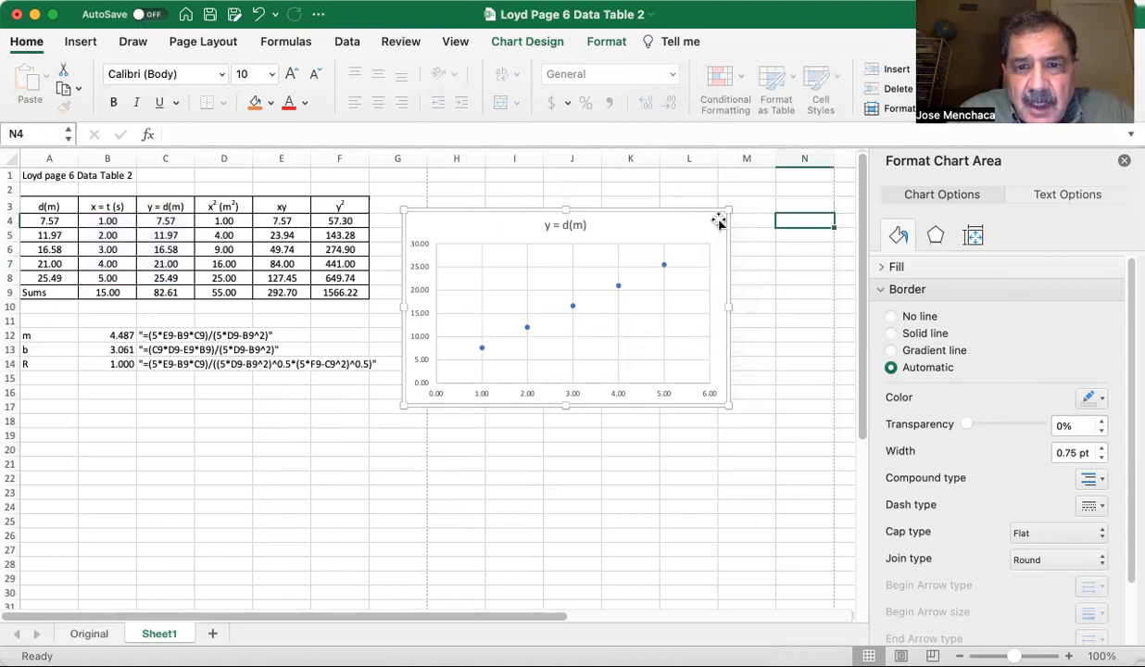
Step: Move the scatter chart from Sheet1 to its own new sheet, keeping the suggested sheet name
click(720, 220)
right_click(720, 222)
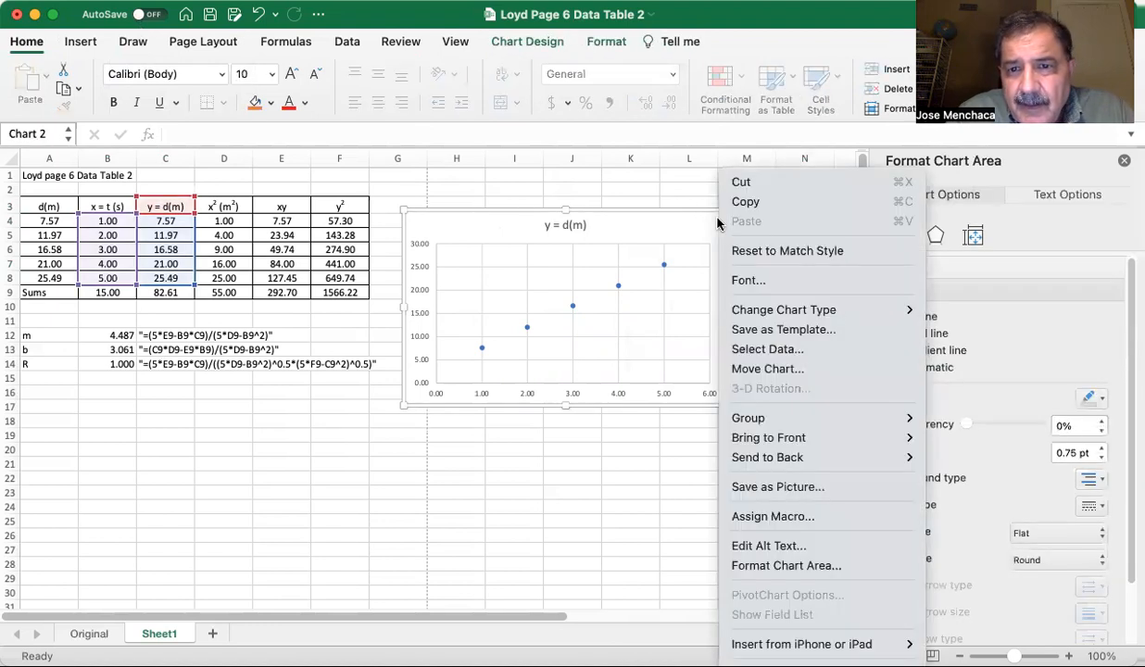
mouse_move(767, 460)
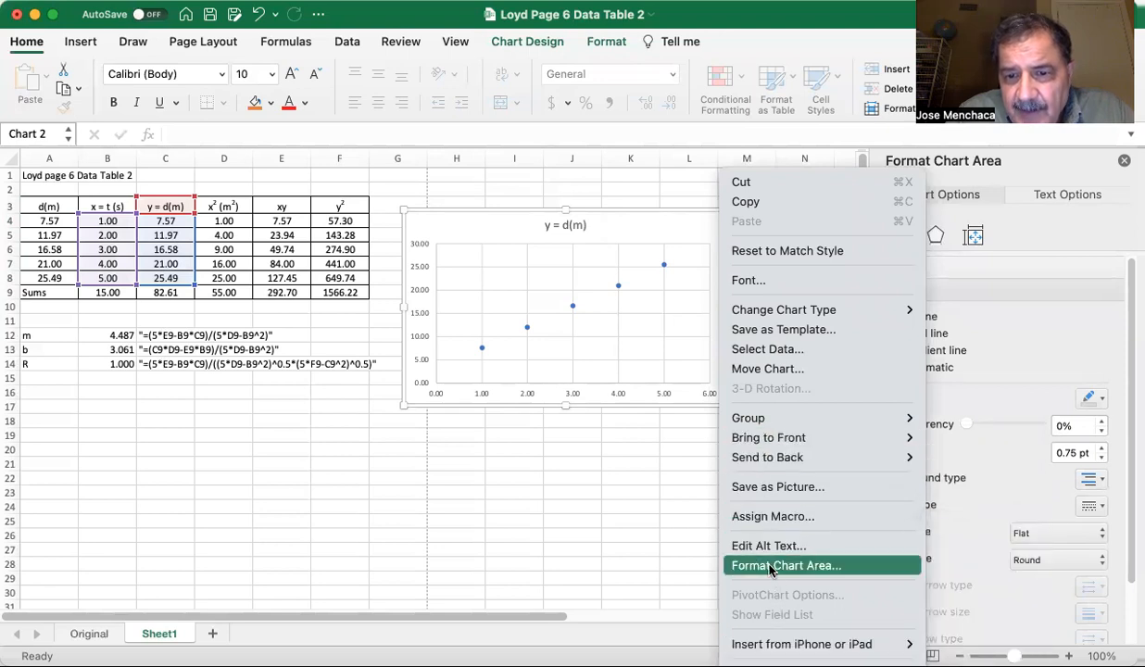
click(747, 369)
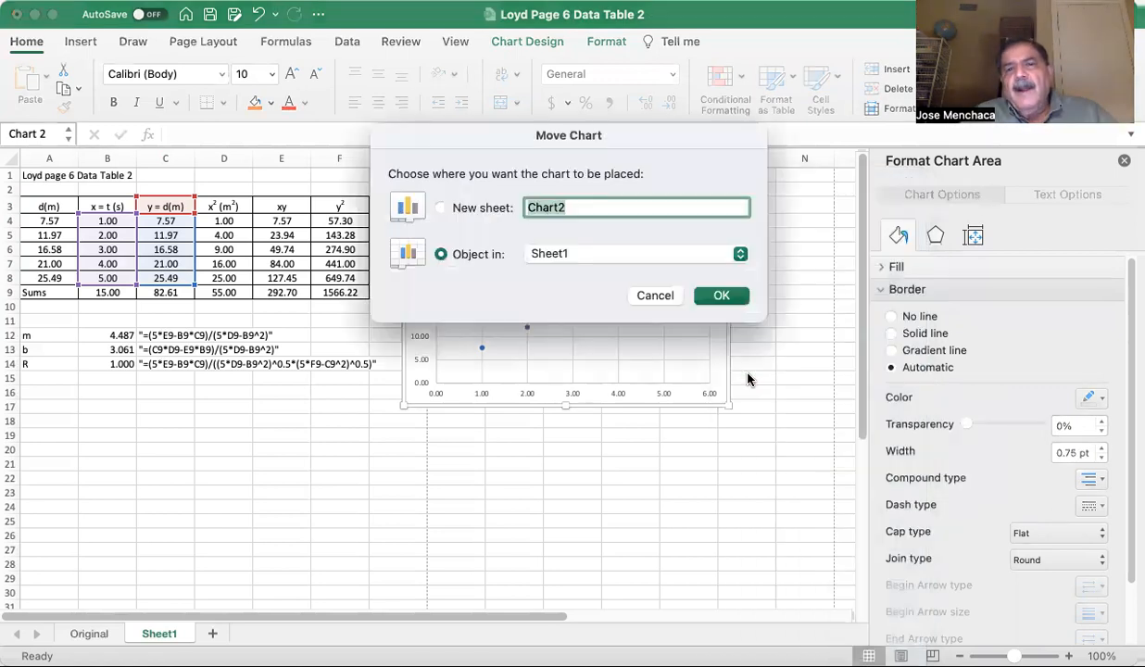
click(441, 207)
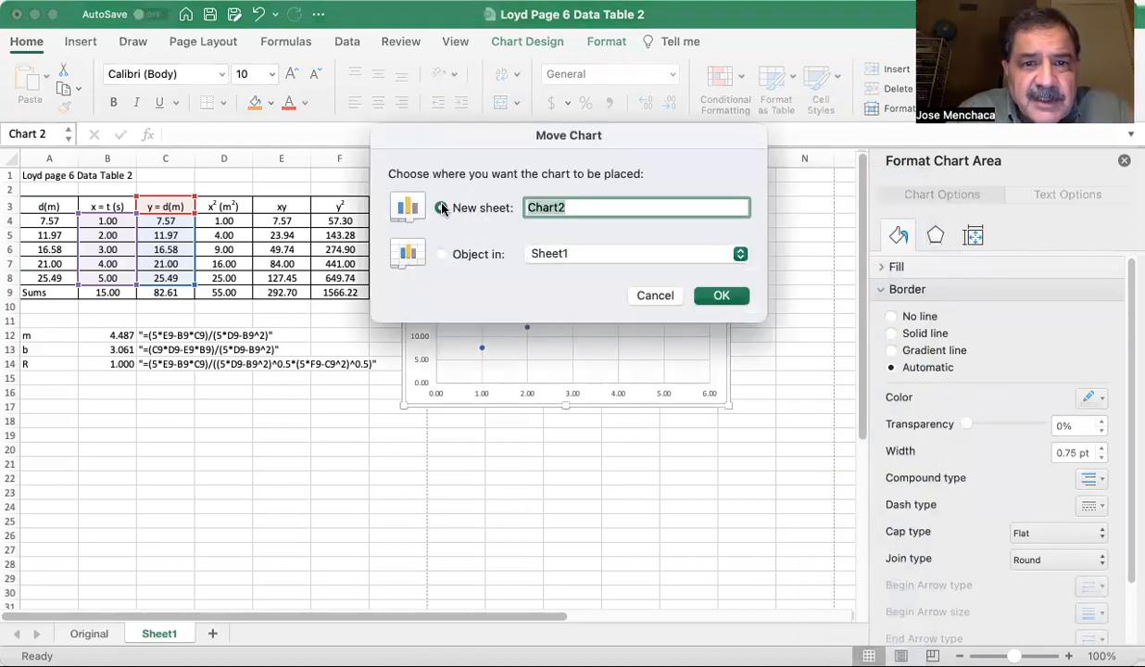
click(724, 295)
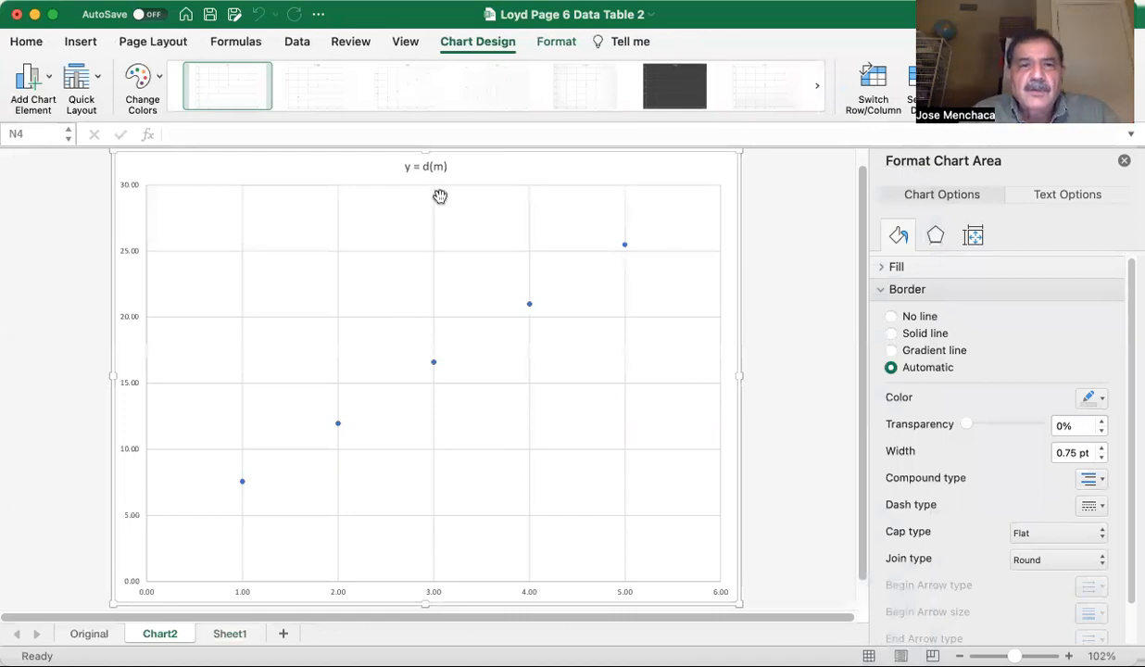
Step: Replace the chart title with "Loyd Page 6 Data"
click(426, 167)
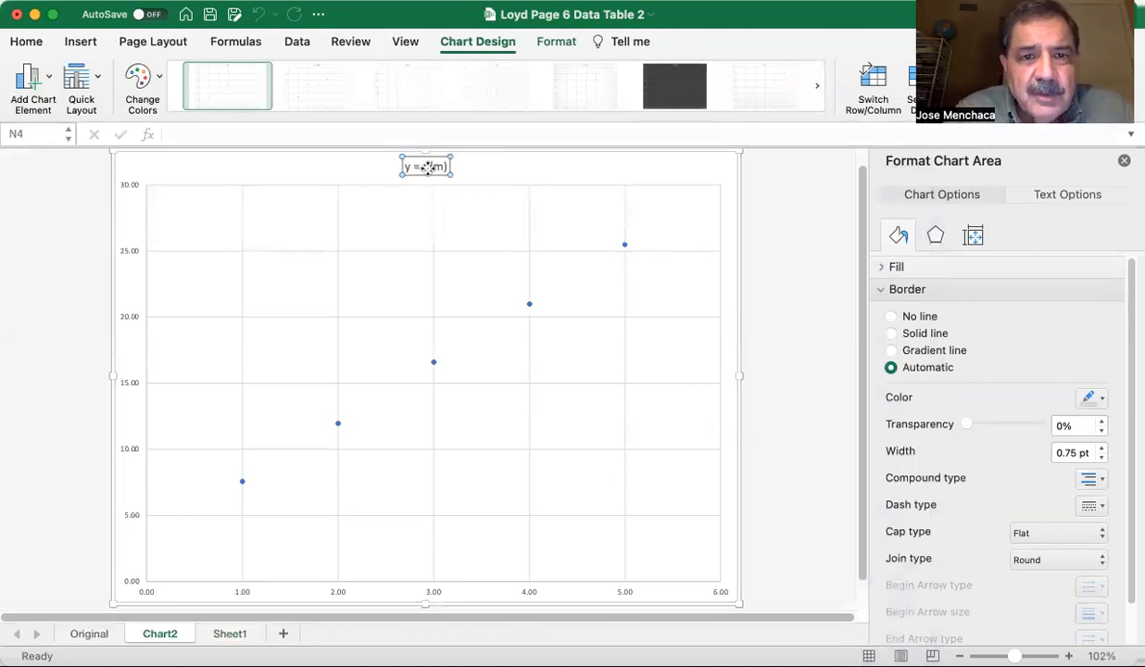
double_click(428, 167)
click(428, 167)
triple_click(428, 167)
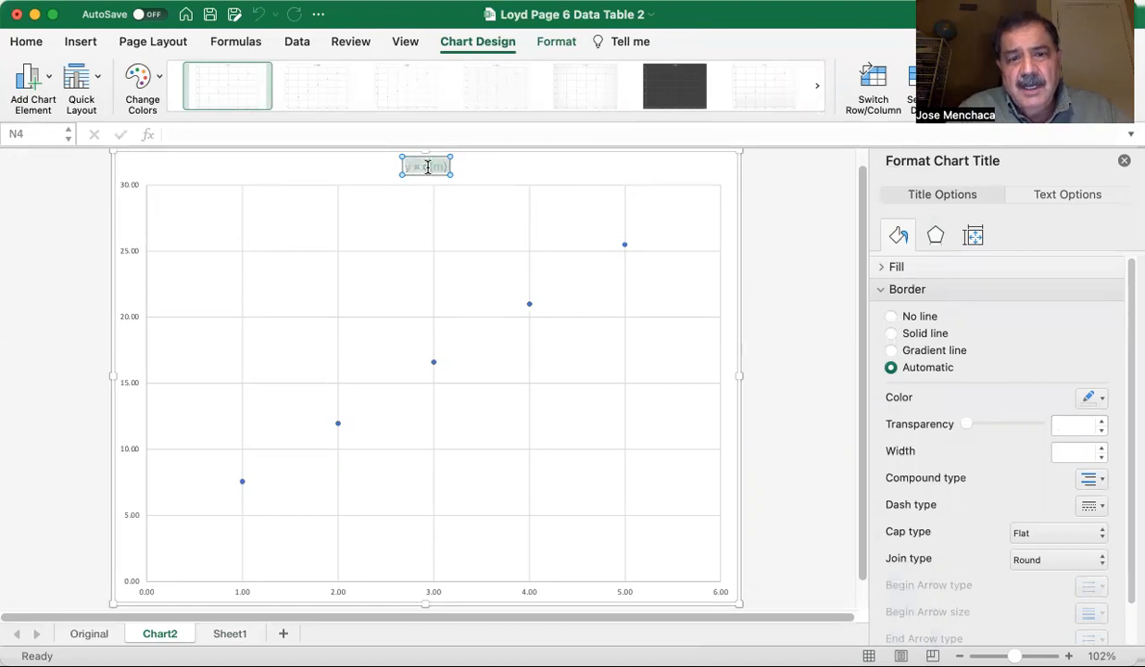
key(BackSpace)
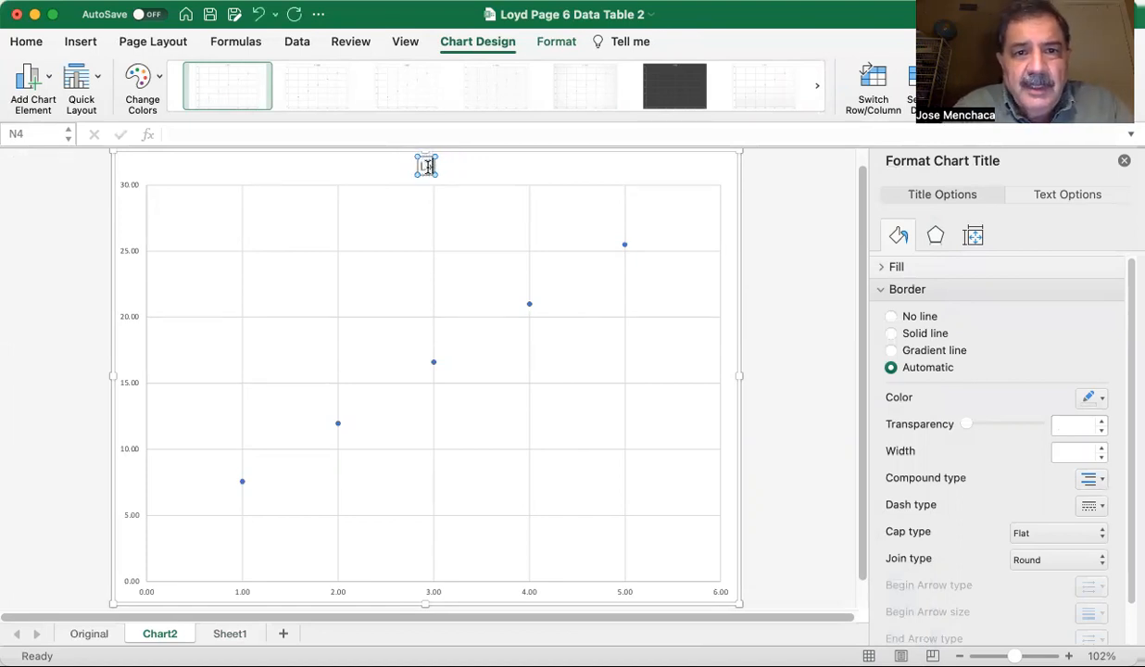
text(Loyd)
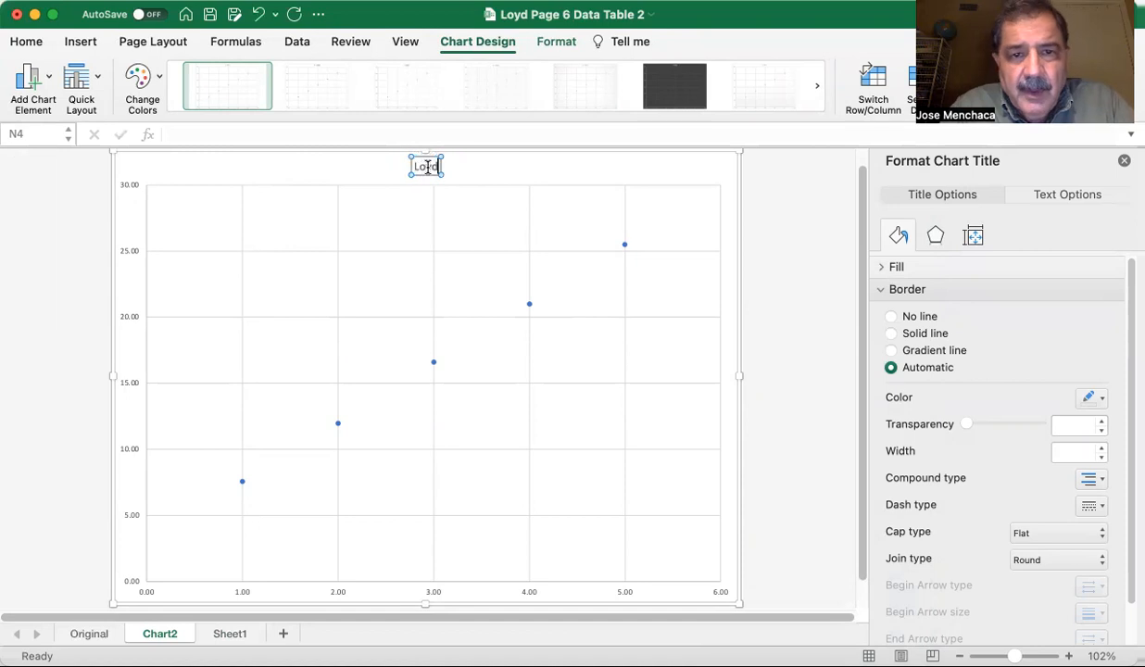
text( Page)
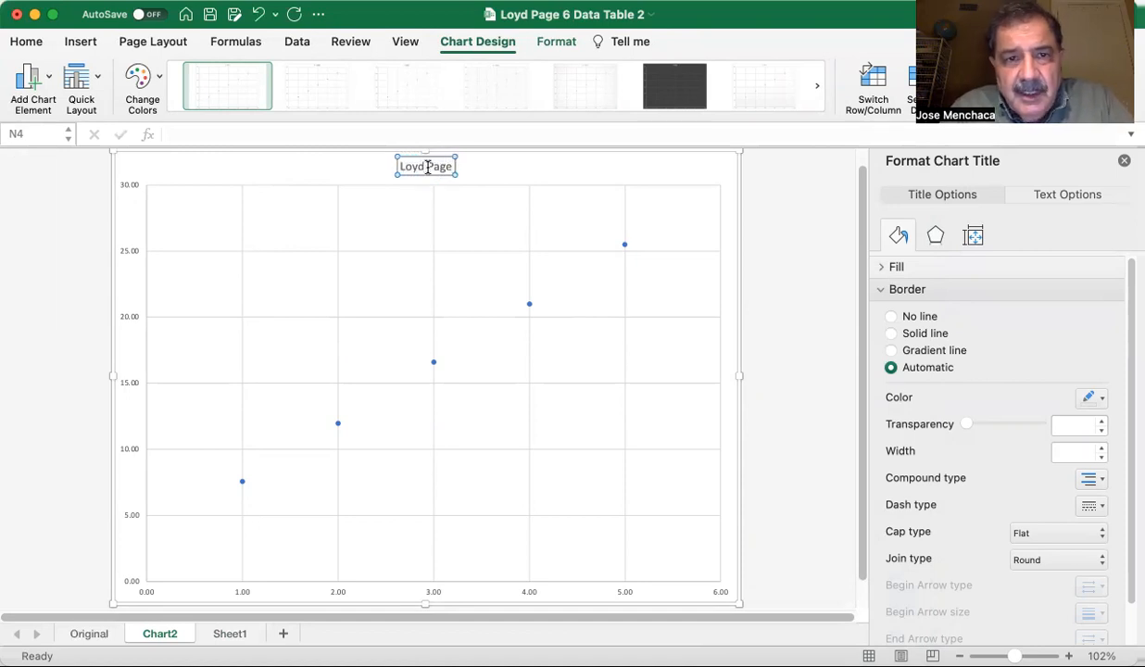
text( 6 Data)
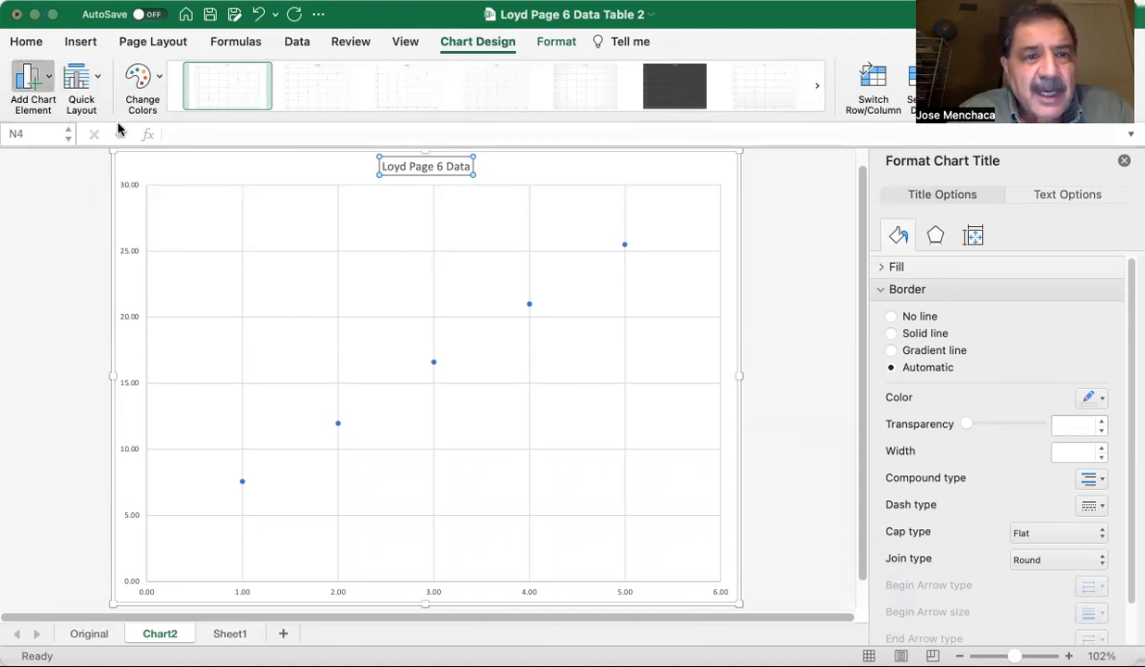
Step: Add a title to the chart's horizontal axis and set its text to "Time(s)"
click(211, 141)
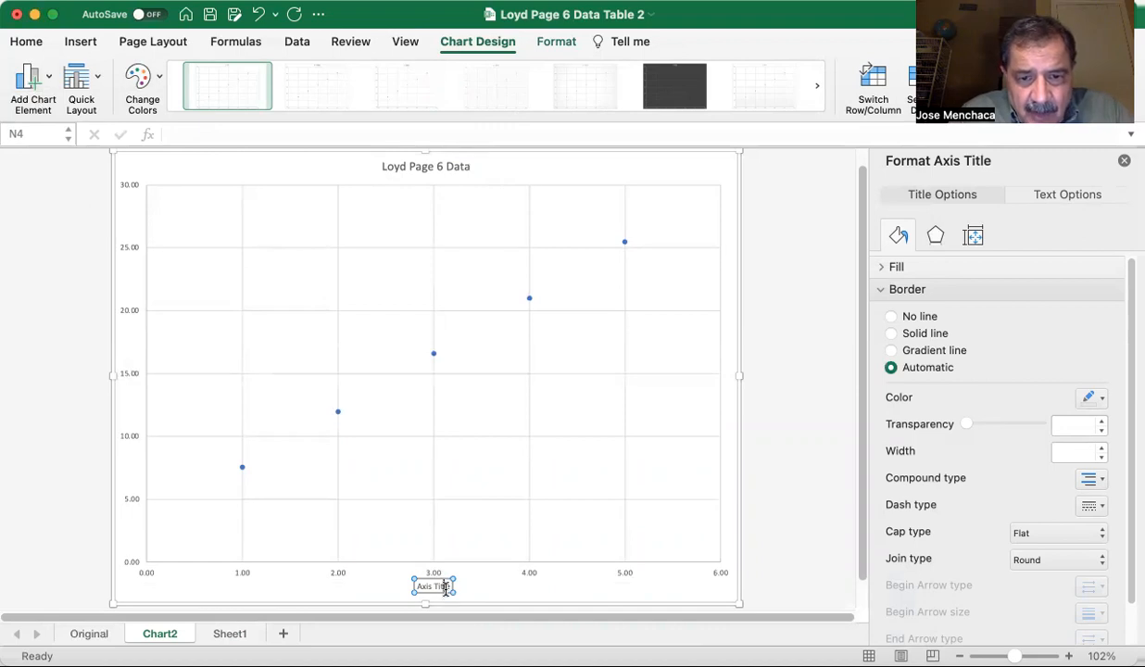
triple_click(445, 587)
text(Time (s))
click(263, 600)
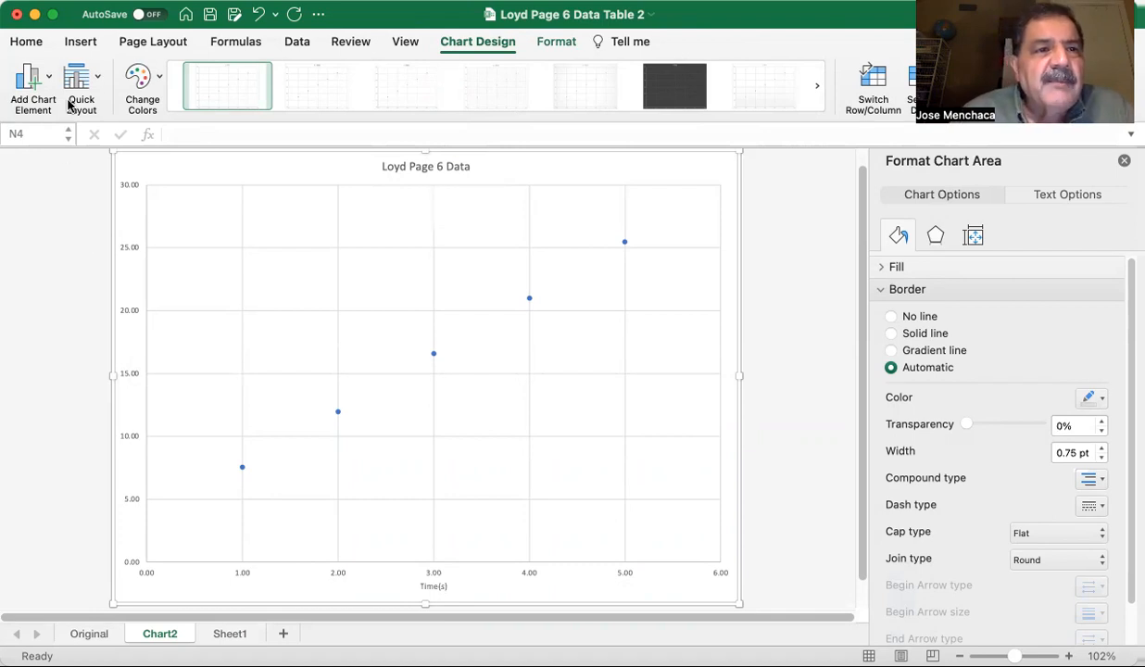
Step: Add a title to the chart's vertical axis and set its text to "Distance (m)"
click(45, 82)
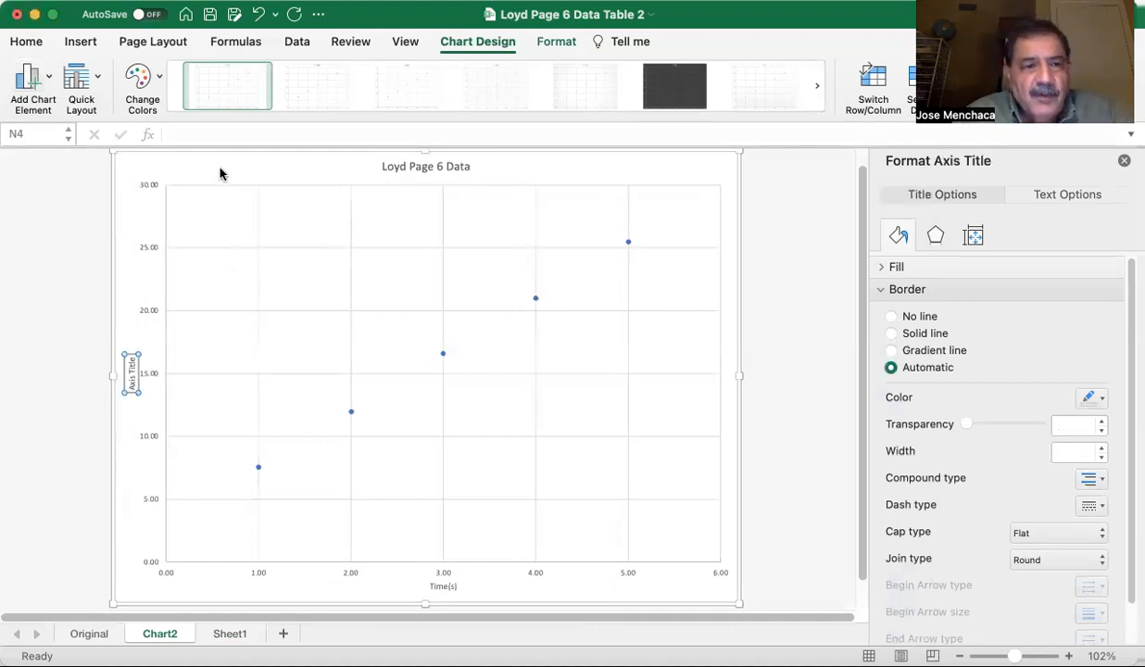
double_click(133, 373)
text(Distance)
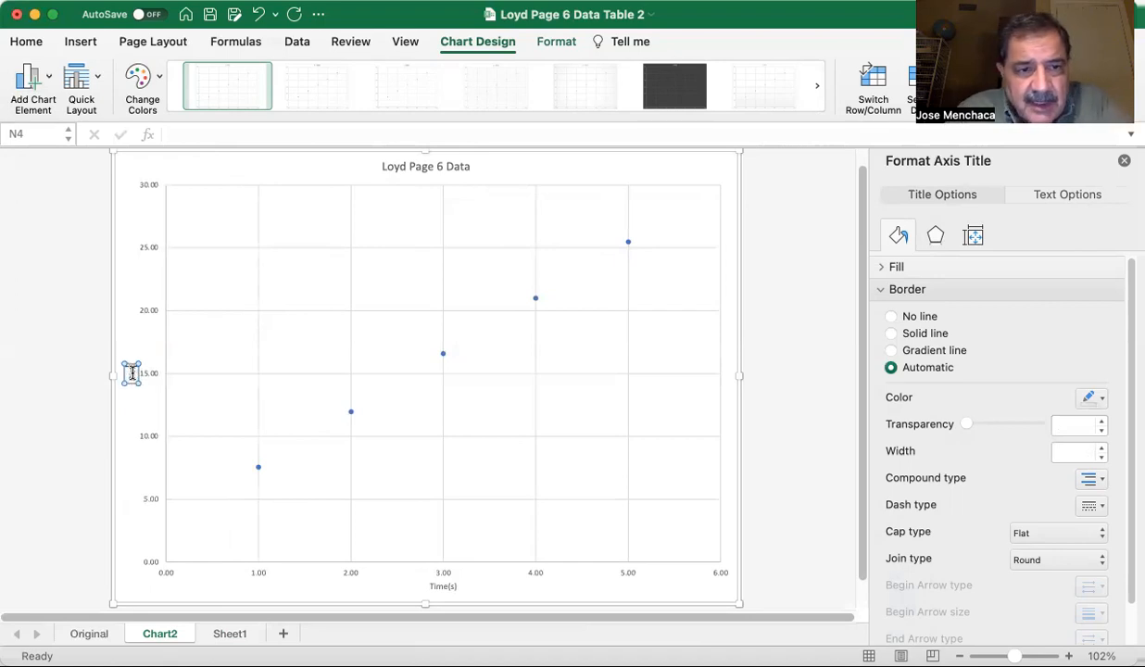
text( (m)
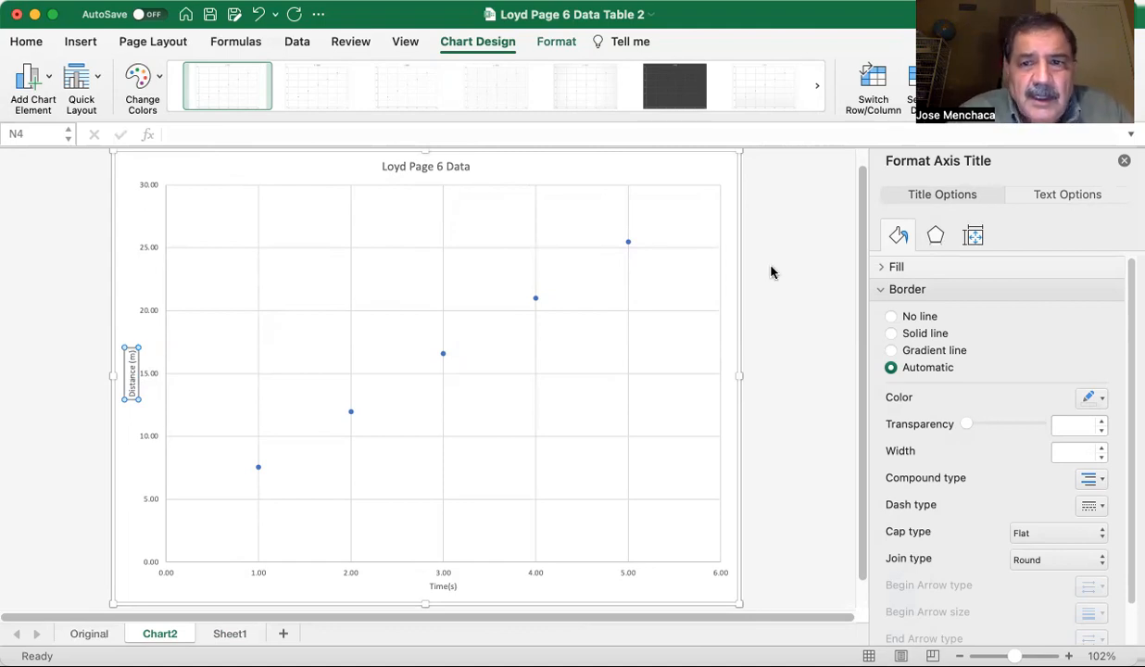
Step: Add a linear trendline to the plotted distance data points
click(442, 356)
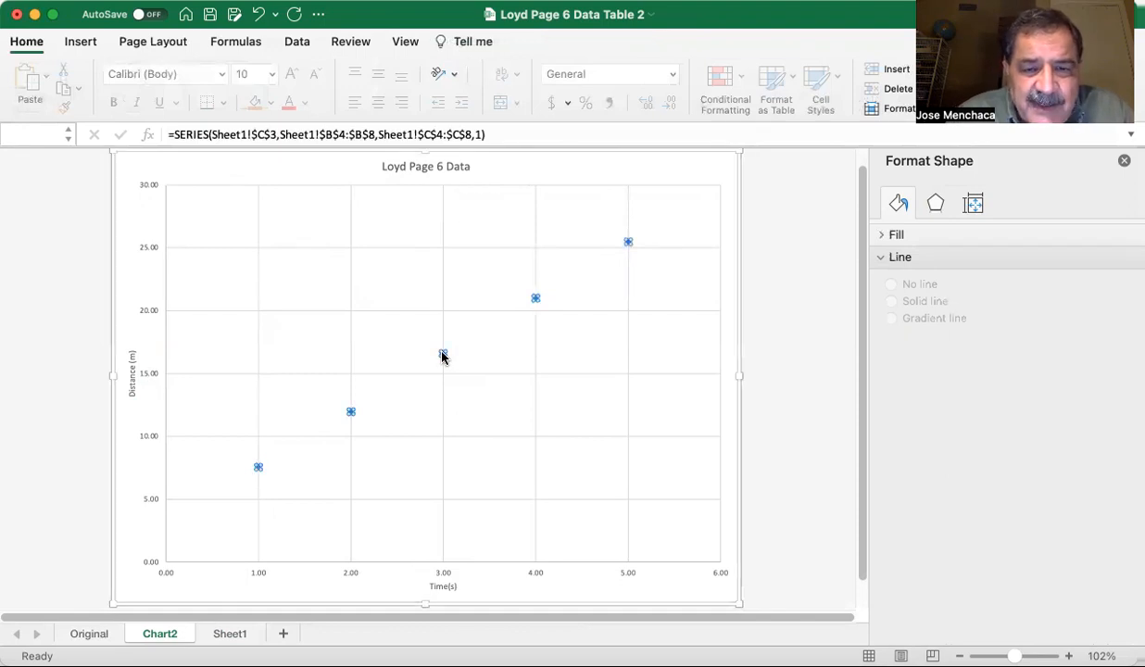
right_click(443, 356)
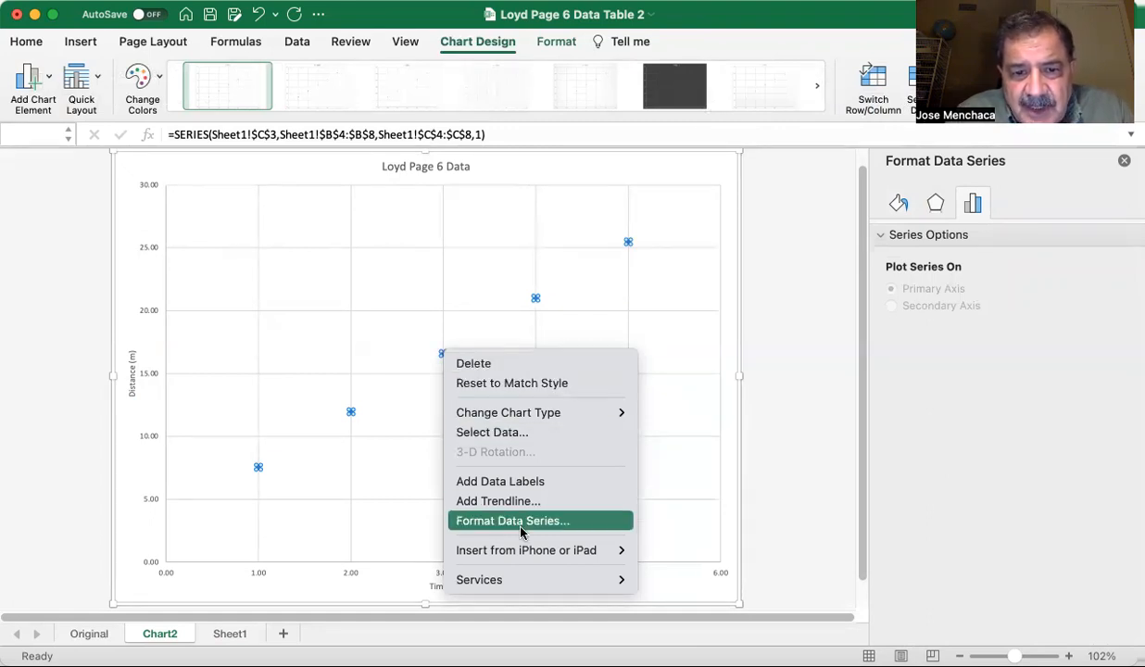
click(507, 502)
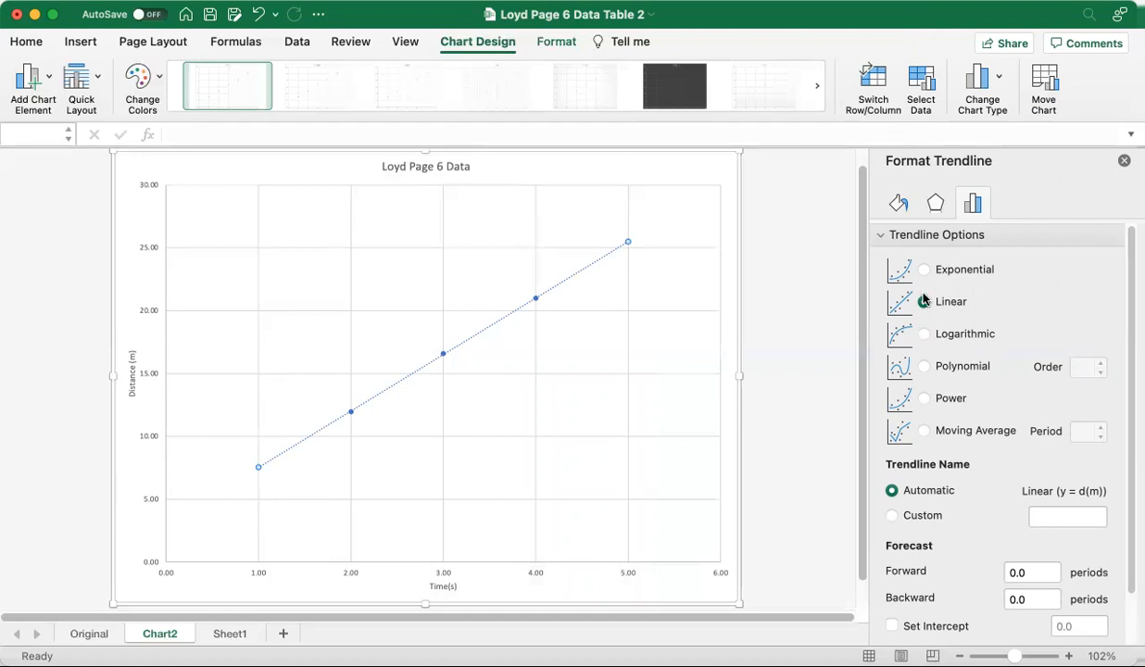
Step: Try the Logarithmic and Exponential trendline types, and set the trendline back to Linear
click(924, 335)
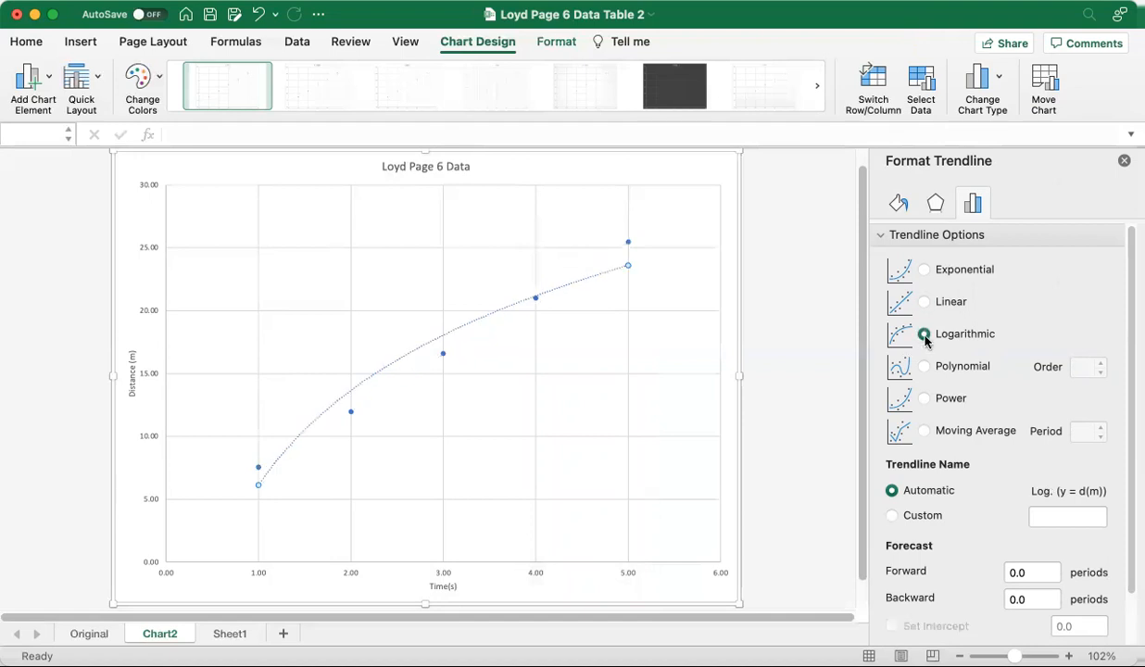
click(925, 269)
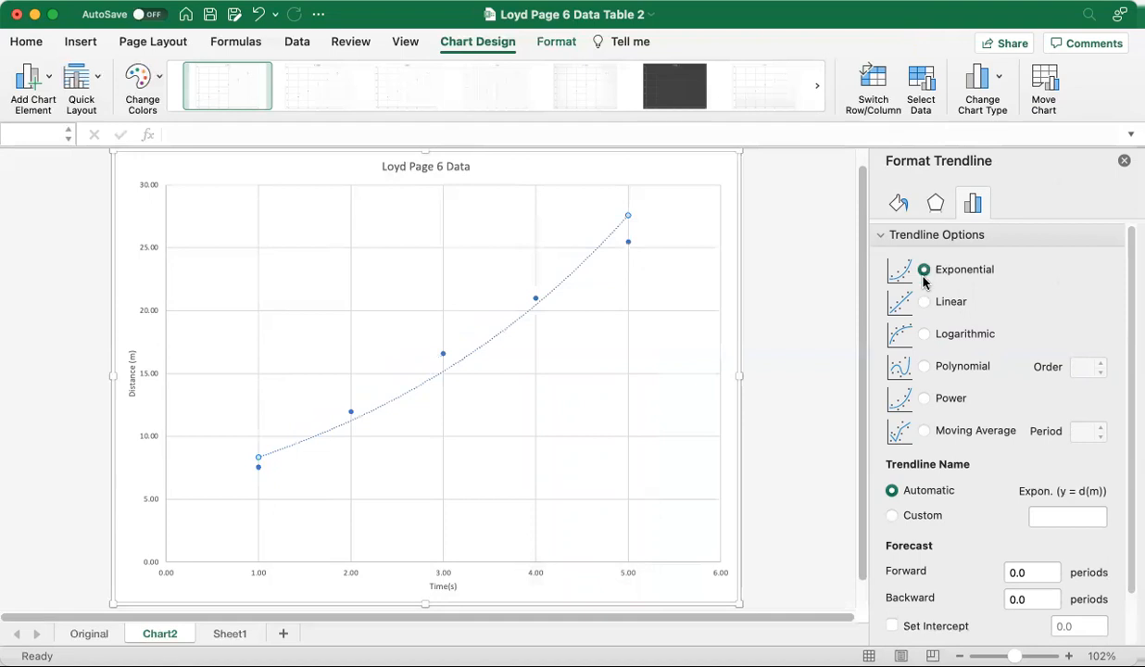
click(924, 303)
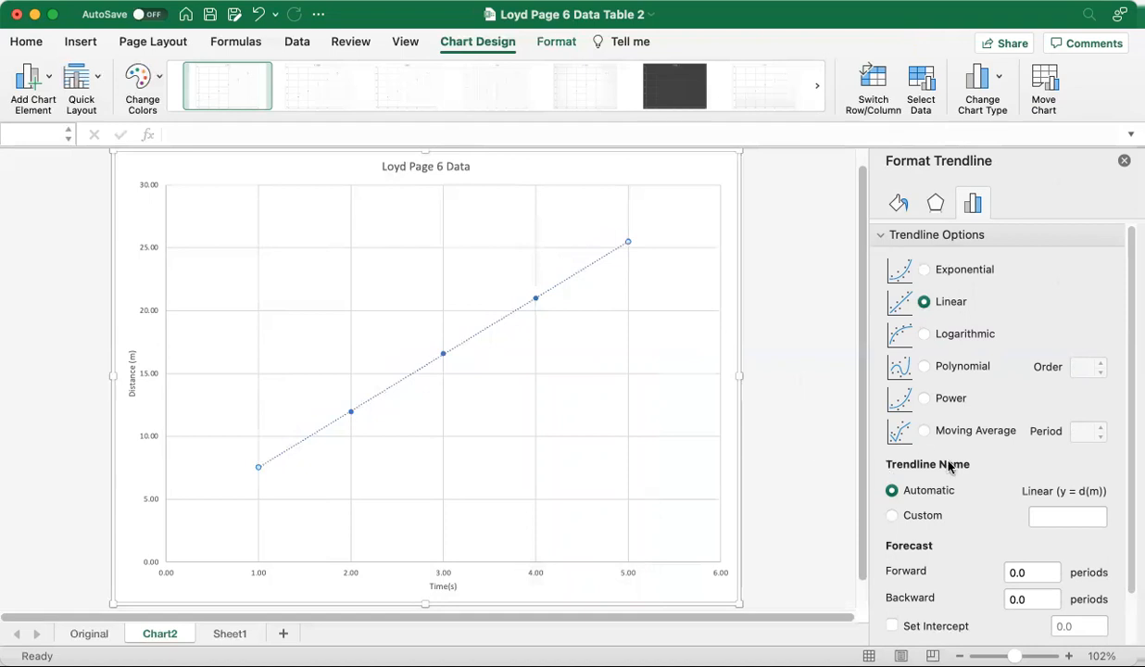
Step: Display the linear trendline's equation and R-squared value on the chart, and deselect the chart
scroll(949, 467, down, 2)
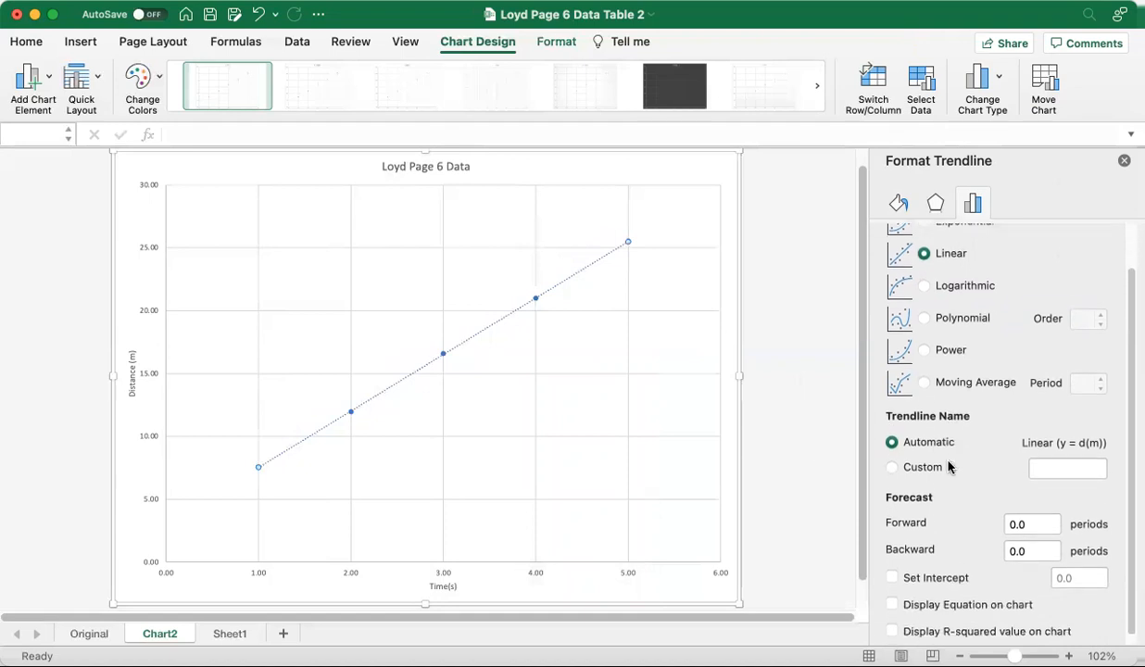
click(891, 597)
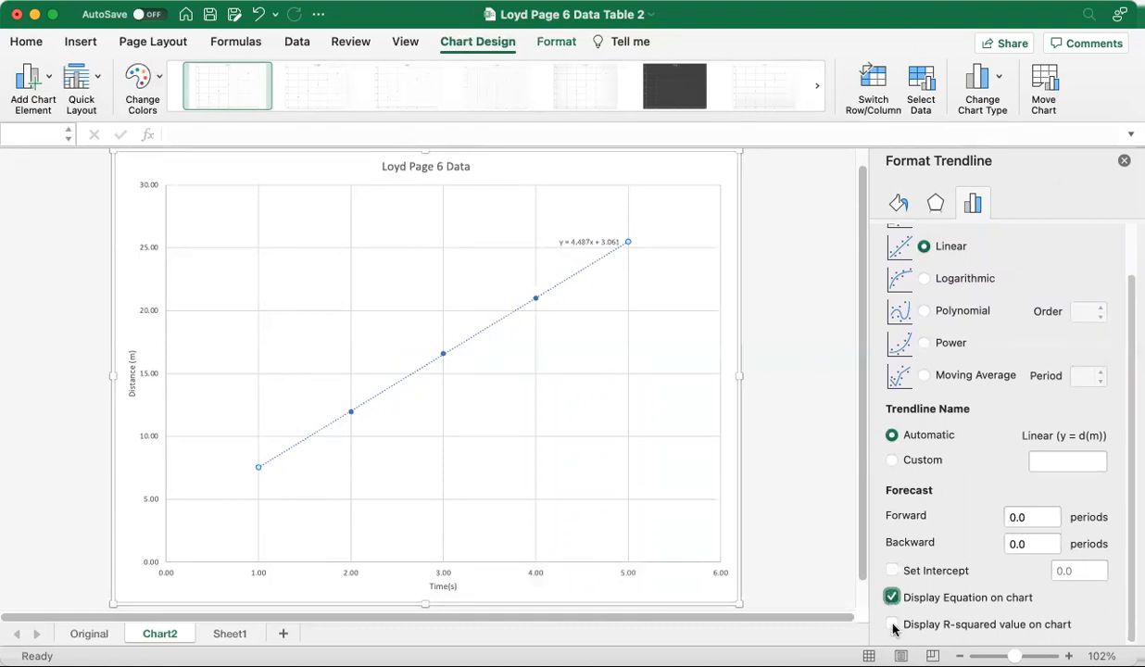
click(891, 624)
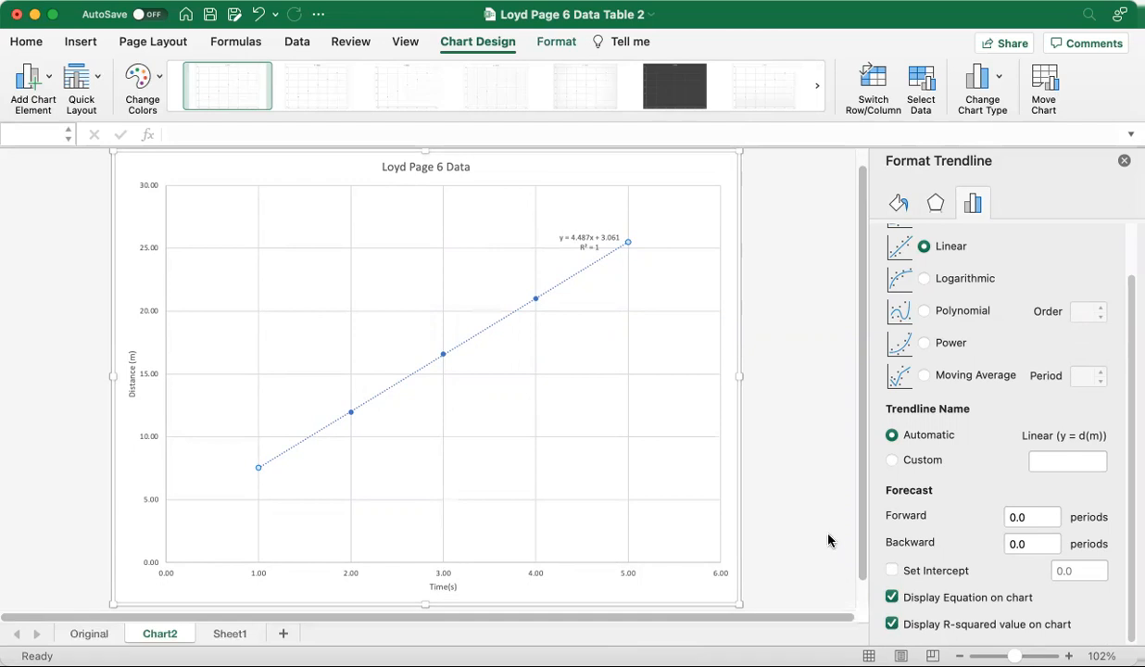
click(829, 540)
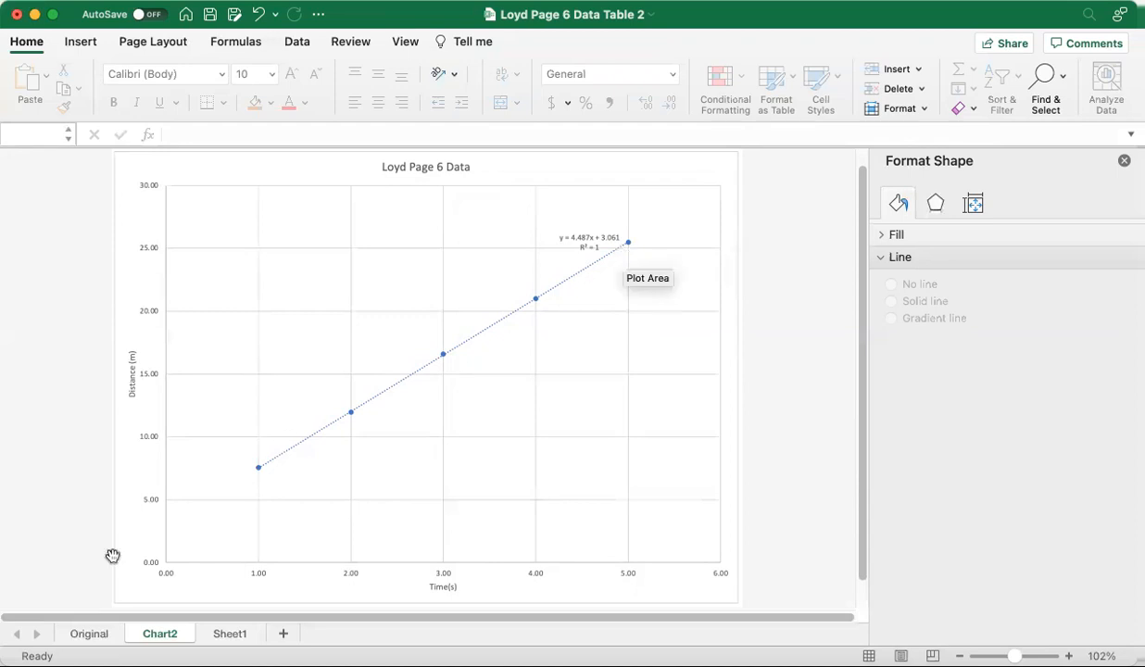
Step: Compare the calculated m, b and R values and their formulas in rows 12 to 14 of Sheet1 with the trendline equation on Chart2
click(229, 634)
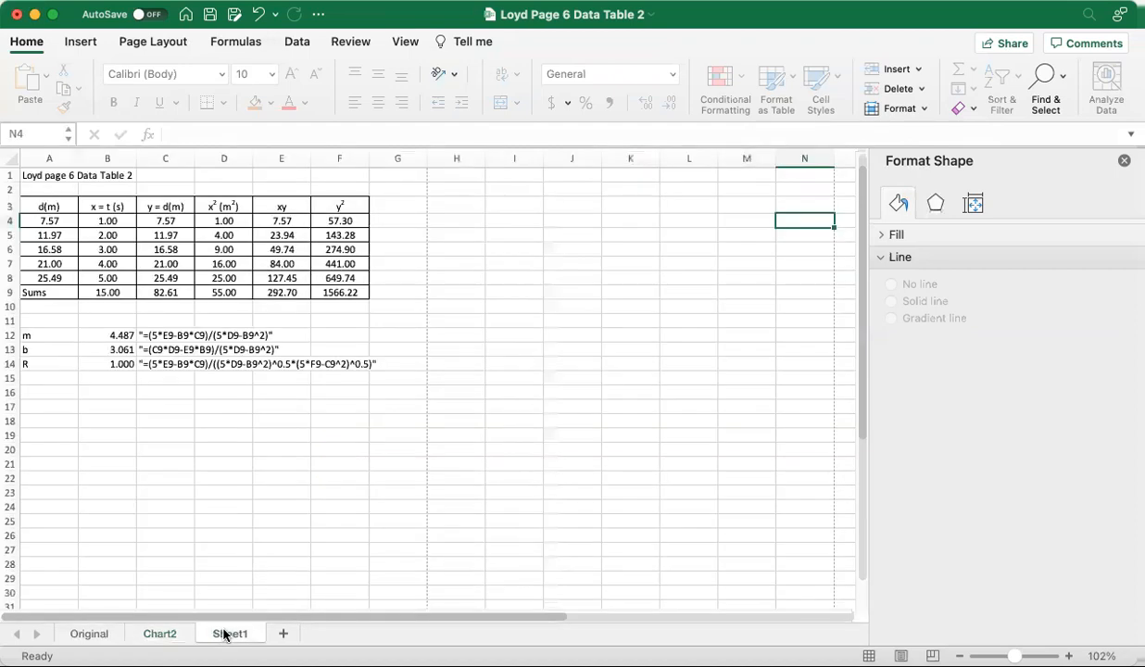
click(110, 333)
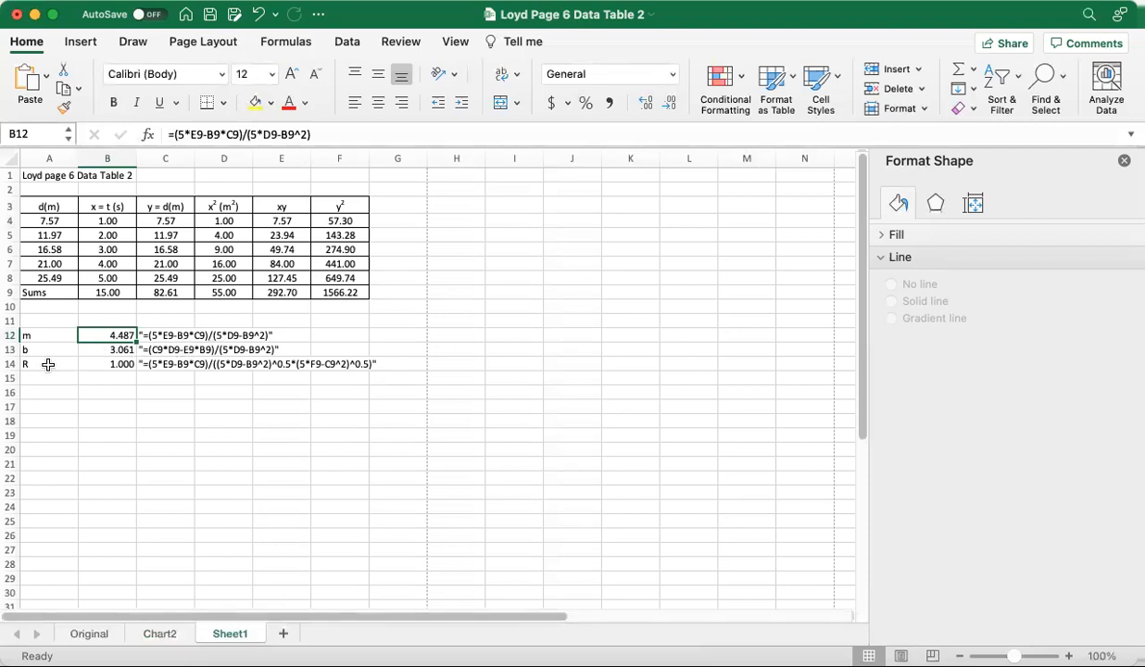
click(171, 335)
key(Down)
key(Down)
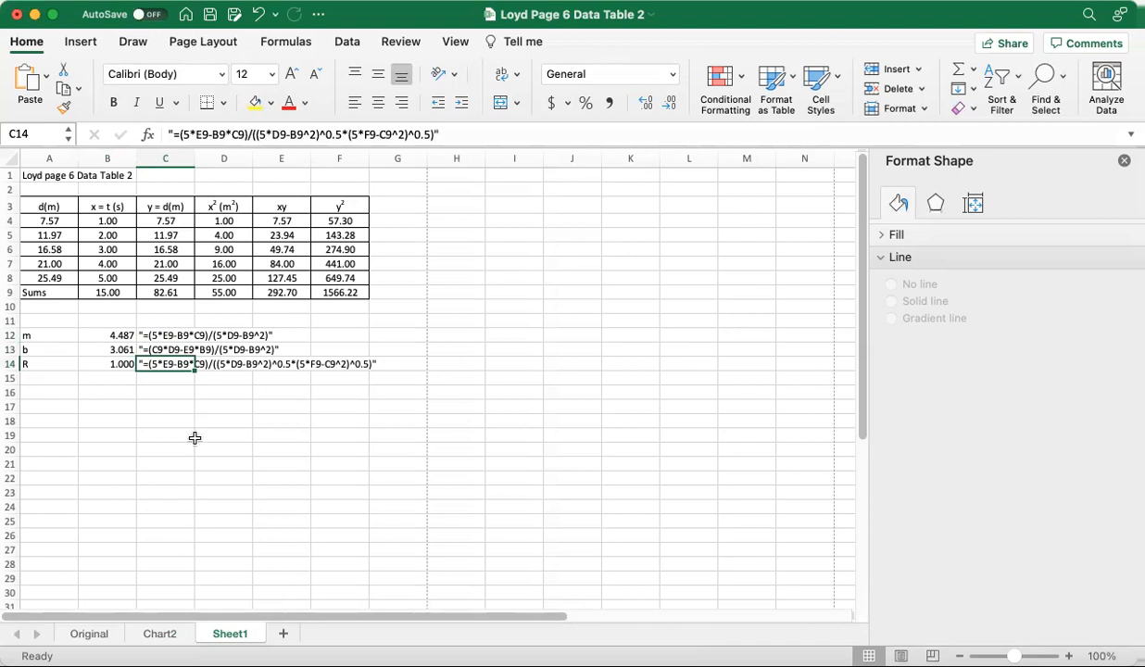
click(154, 635)
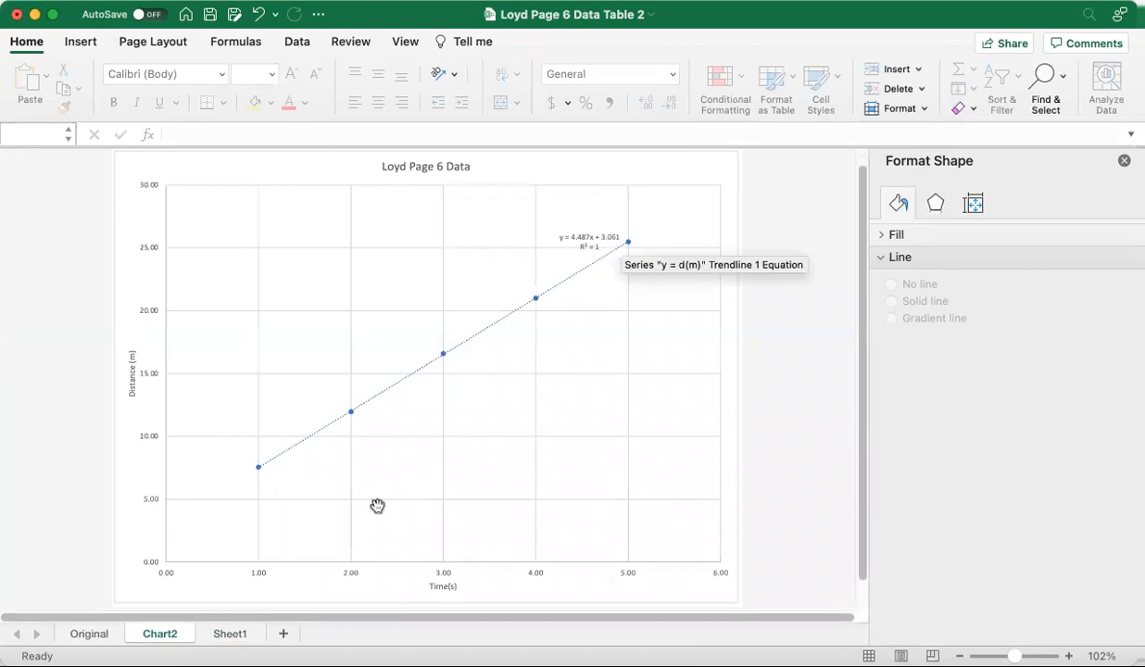
click(226, 635)
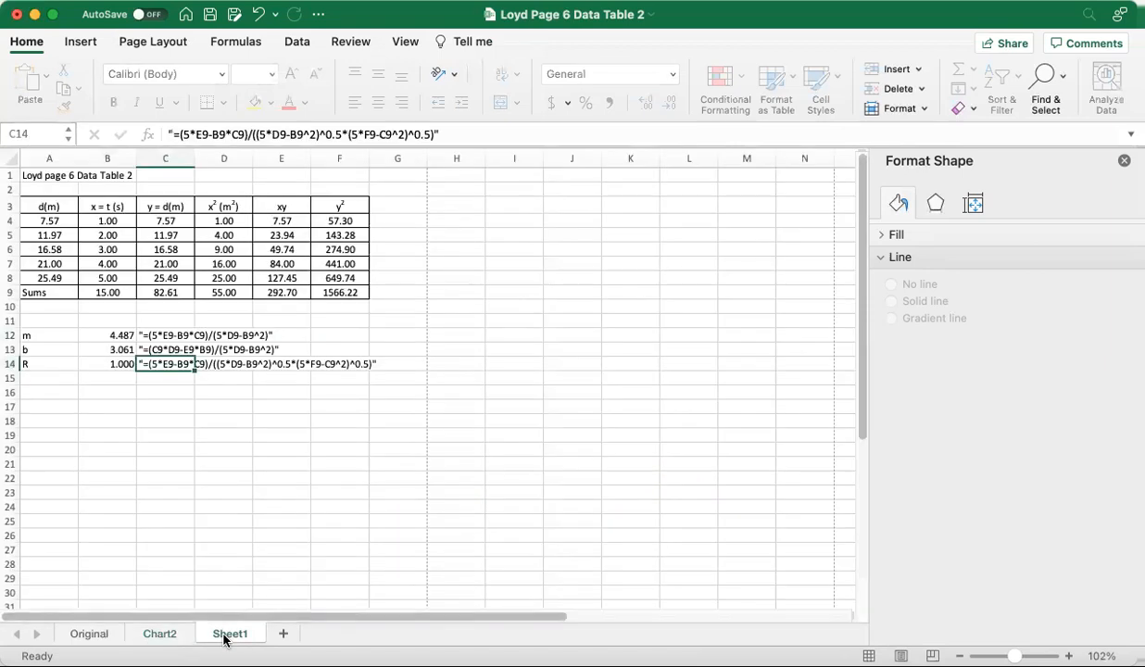